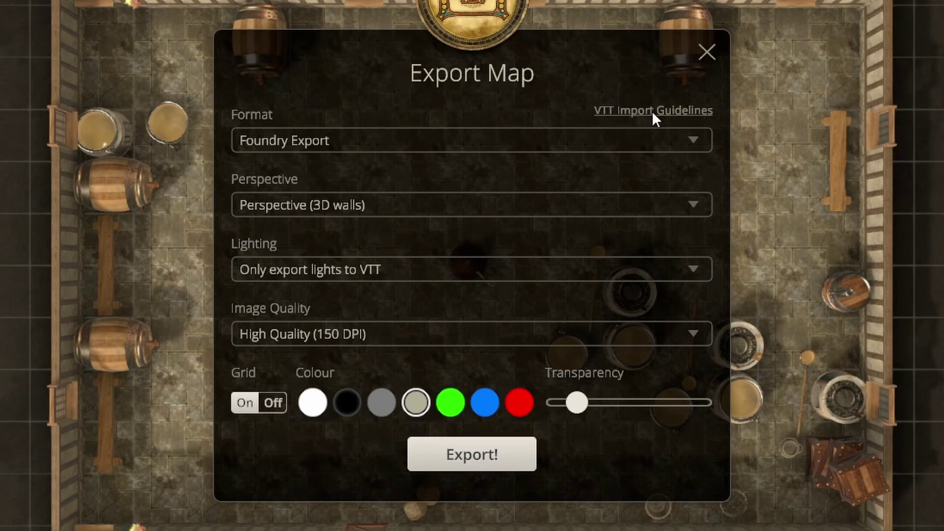
Step: Review the VTT import guidelines for bringing exported maps into Foundry, and close the Export Map dialog
{"action": "left_click", "coordinate": [667, 112]}
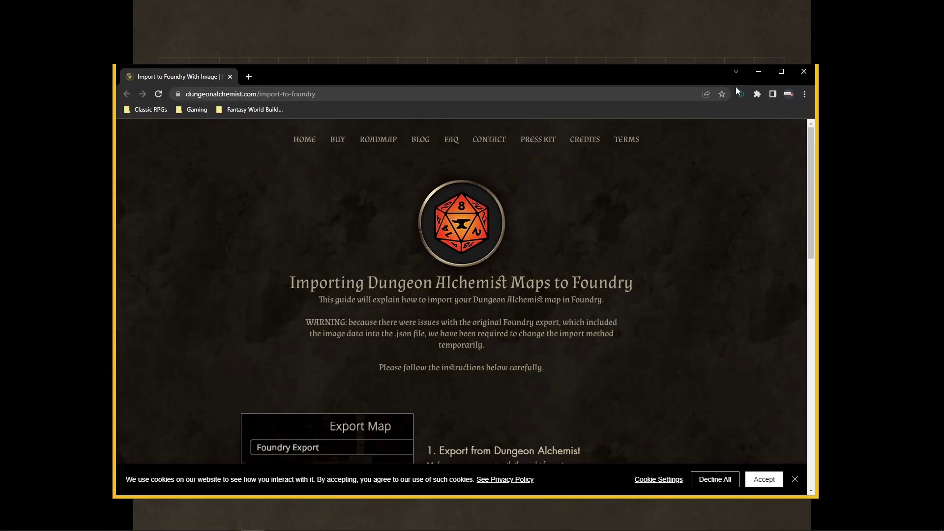
{"action": "left_click", "coordinate": [780, 71]}
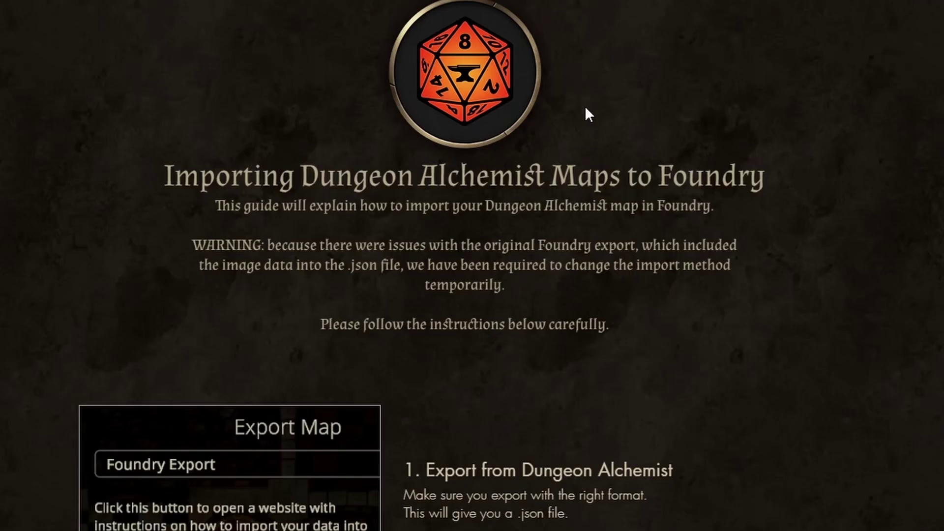
{"action": "scroll", "coordinate": [569, 83], "scroll_direction": "down", "scroll_amount": 5}
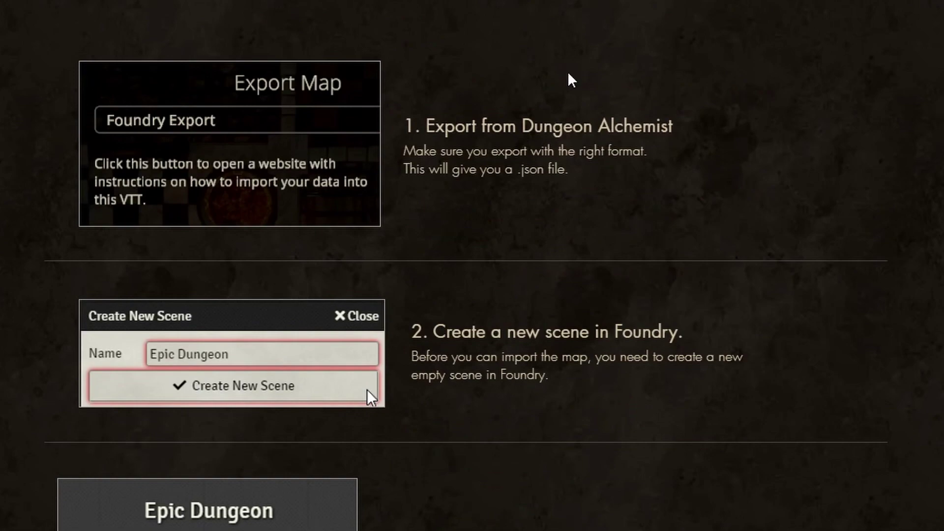
{"action": "scroll", "coordinate": [569, 83], "scroll_direction": "down", "scroll_amount": 3}
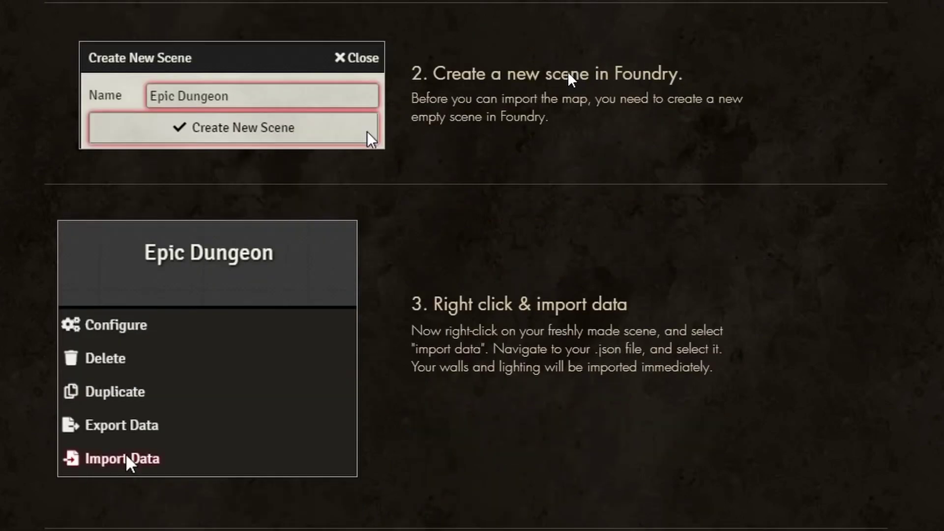
{"action": "scroll", "coordinate": [570, 74], "scroll_direction": "down", "scroll_amount": 6}
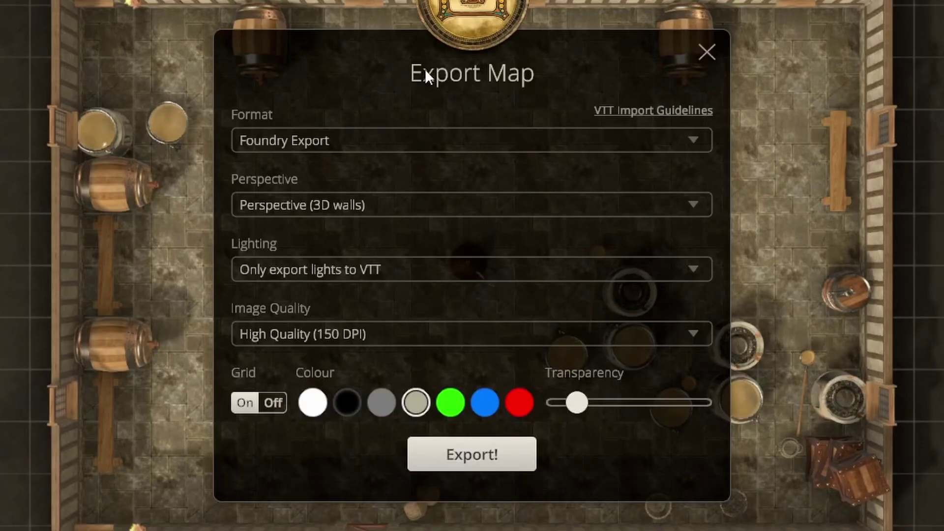
{"action": "left_click", "coordinate": [708, 52]}
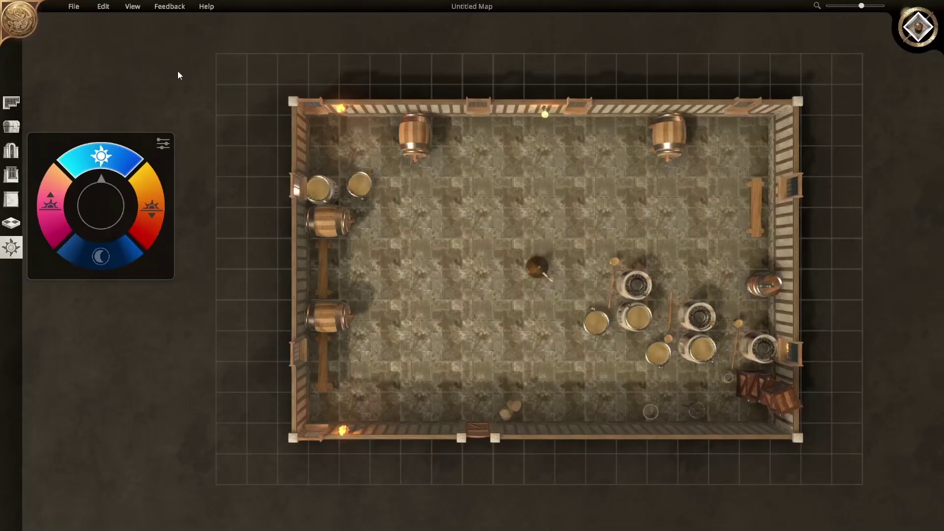
Step: Open the program settings and review the available graphics quality levels, keeping High Quality
{"action": "left_click", "coordinate": [73, 7]}
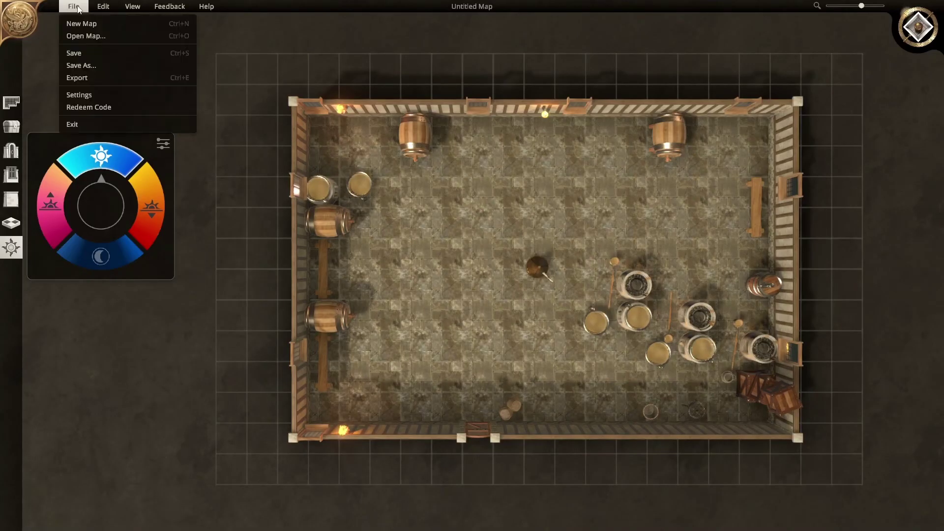
{"action": "left_click", "coordinate": [99, 95]}
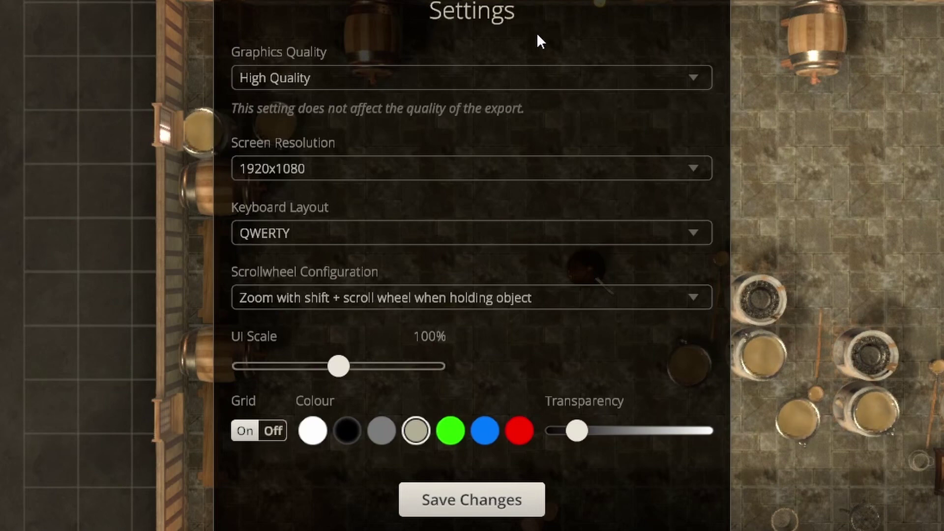
{"action": "left_click", "coordinate": [523, 85]}
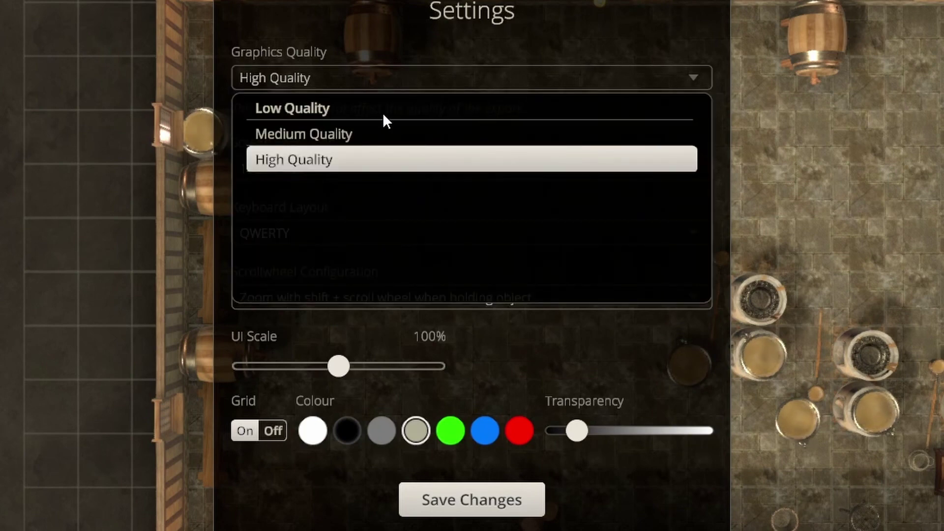
{"action": "left_click", "coordinate": [613, 33]}
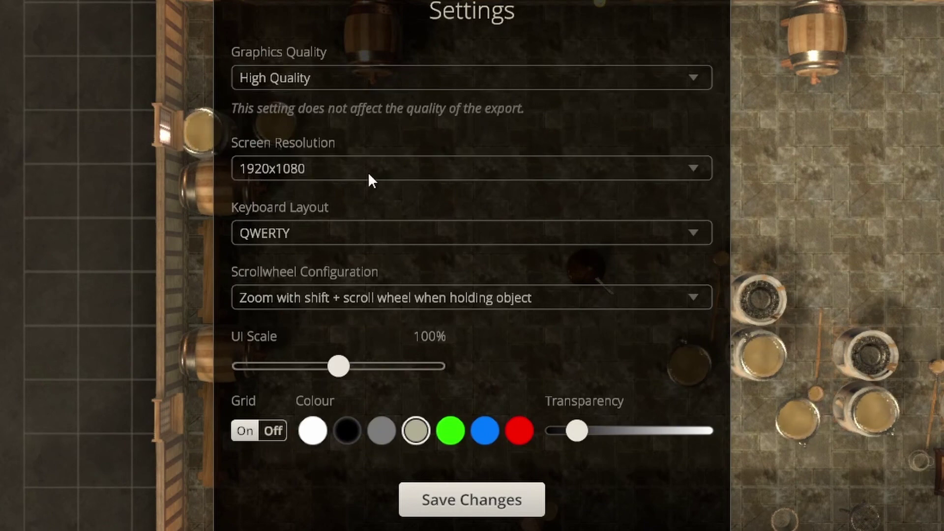
Step: Browse the available screen resolutions in the settings, keeping 1920x1080
{"action": "left_click", "coordinate": [354, 175]}
{"action": "scroll", "coordinate": [527, 295], "scroll_direction": "down", "scroll_amount": 4}
{"action": "scroll", "coordinate": [528, 271], "scroll_direction": "down", "scroll_amount": 2}
{"action": "scroll", "coordinate": [527, 274], "scroll_direction": "up", "scroll_amount": 2}
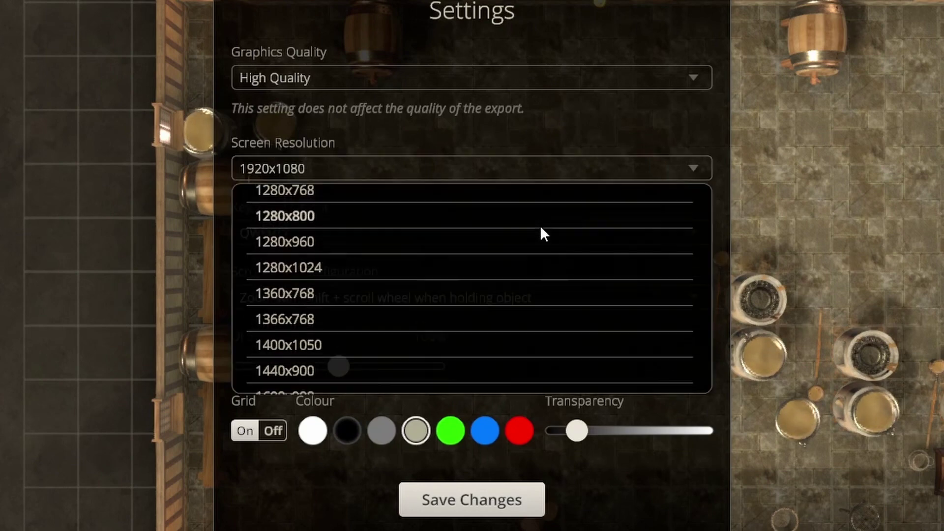
{"action": "scroll", "coordinate": [540, 232], "scroll_direction": "down", "scroll_amount": 5}
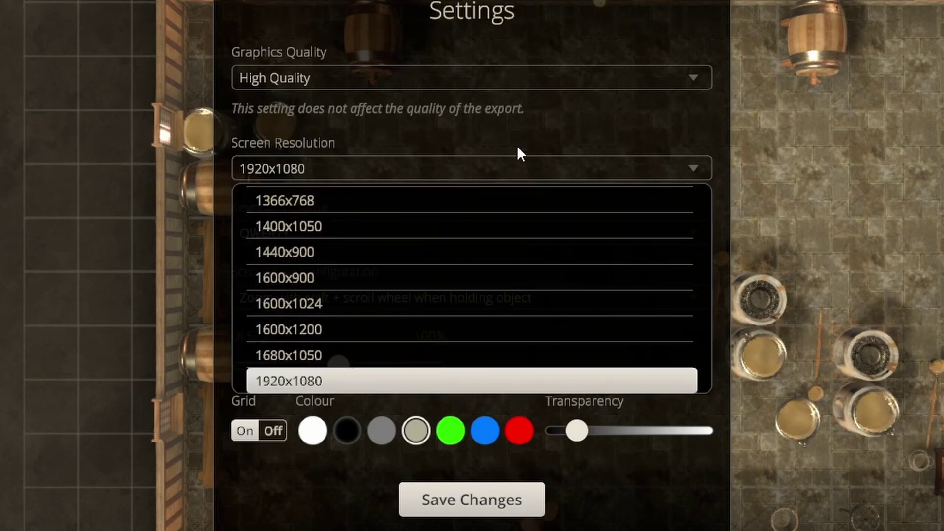
{"action": "left_click", "coordinate": [492, 127]}
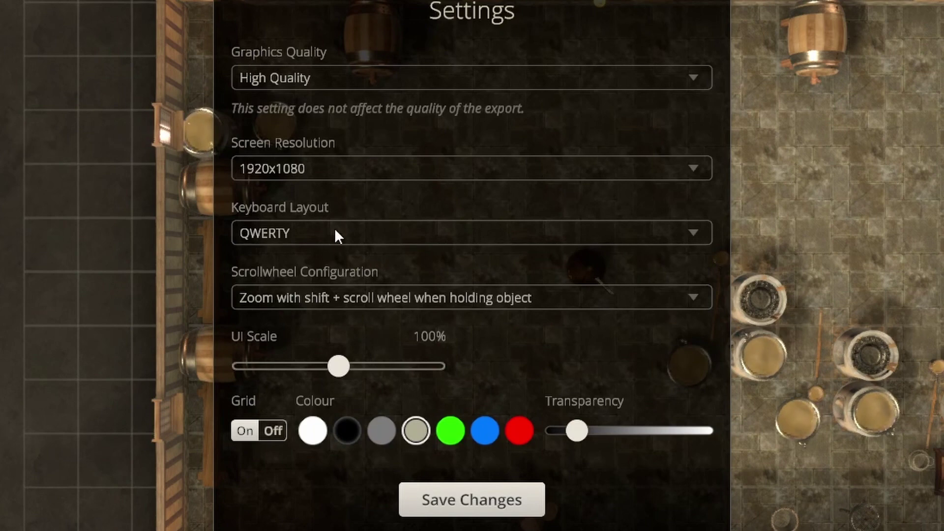
Step: Review the keyboard layout and scrollwheel configuration options, leaving both choices as they are
{"action": "left_click", "coordinate": [468, 234]}
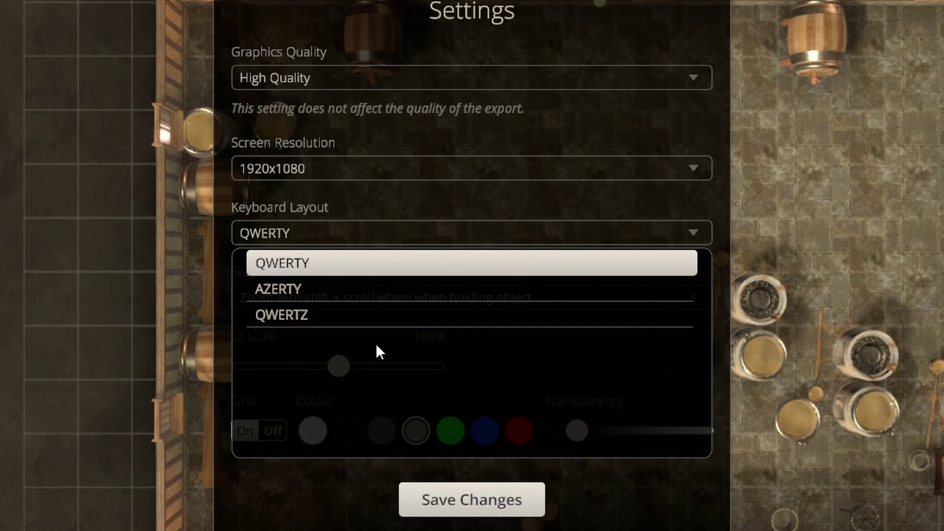
{"action": "left_click", "coordinate": [819, 203]}
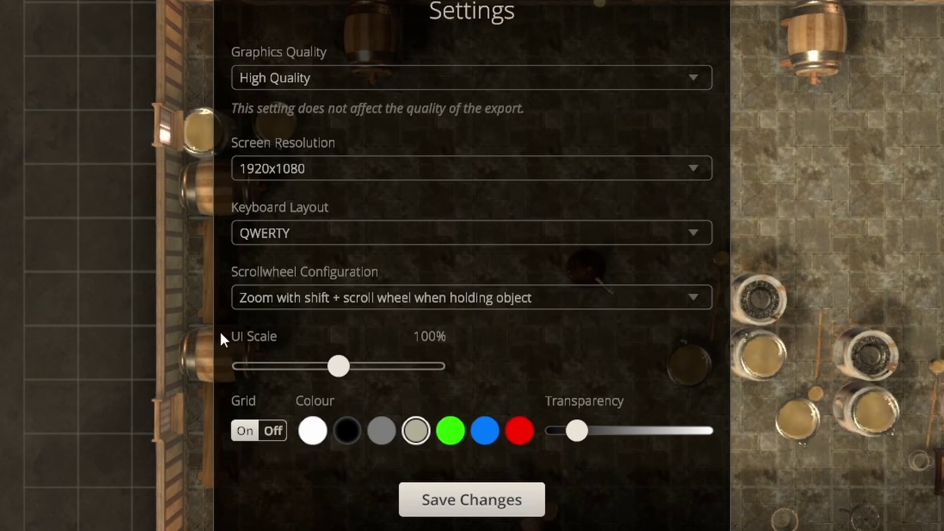
{"action": "left_click", "coordinate": [357, 297]}
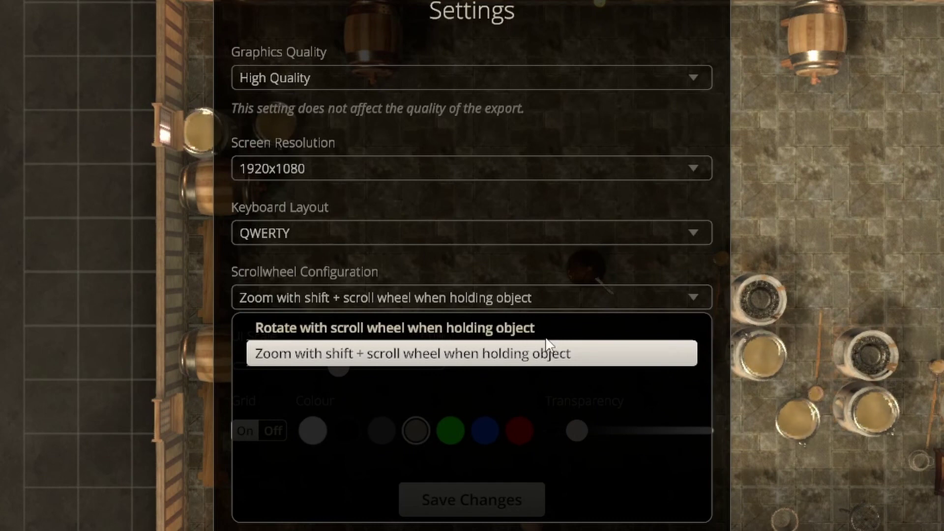
{"action": "left_click", "coordinate": [847, 121]}
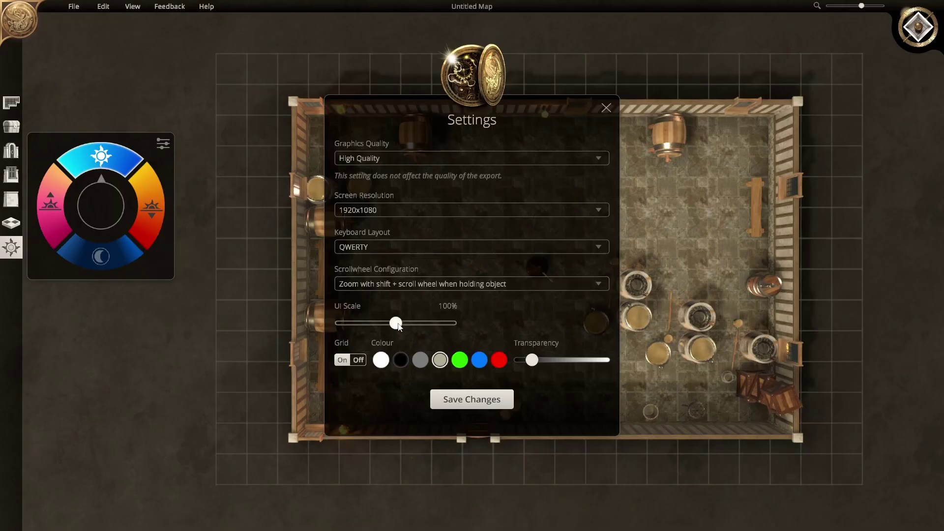
Step: Try a UI scale of 130%, reduce it to 80%, and save the settings
{"action": "left_click_drag", "start_coordinate": [339, 366], "coordinate": [359, 376]}
{"action": "left_click_drag", "start_coordinate": [408, 328], "coordinate": [431, 330]}
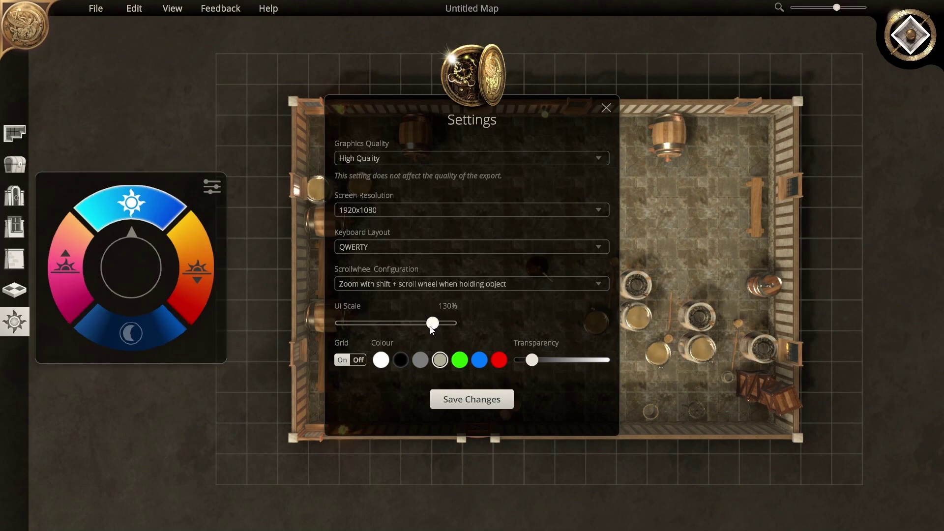
{"action": "left_click_drag", "start_coordinate": [431, 329], "coordinate": [367, 328]}
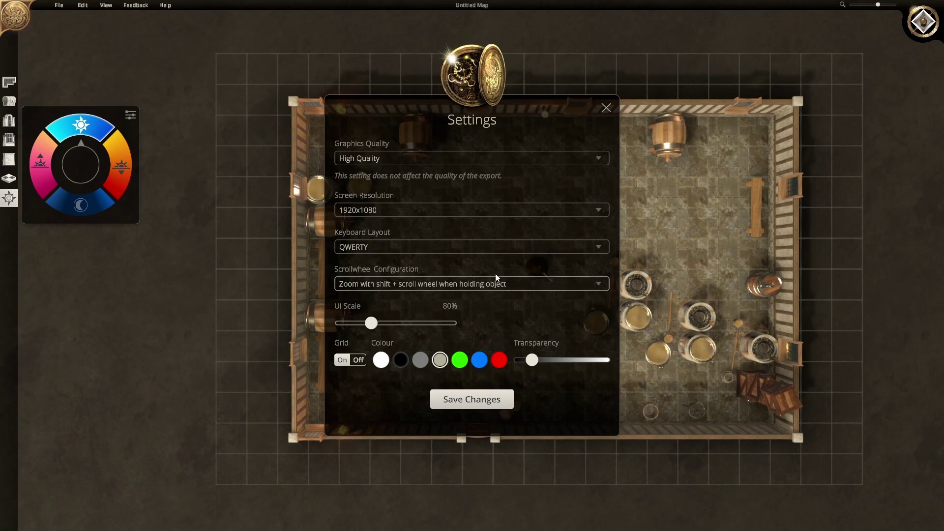
{"action": "left_click", "coordinate": [444, 398]}
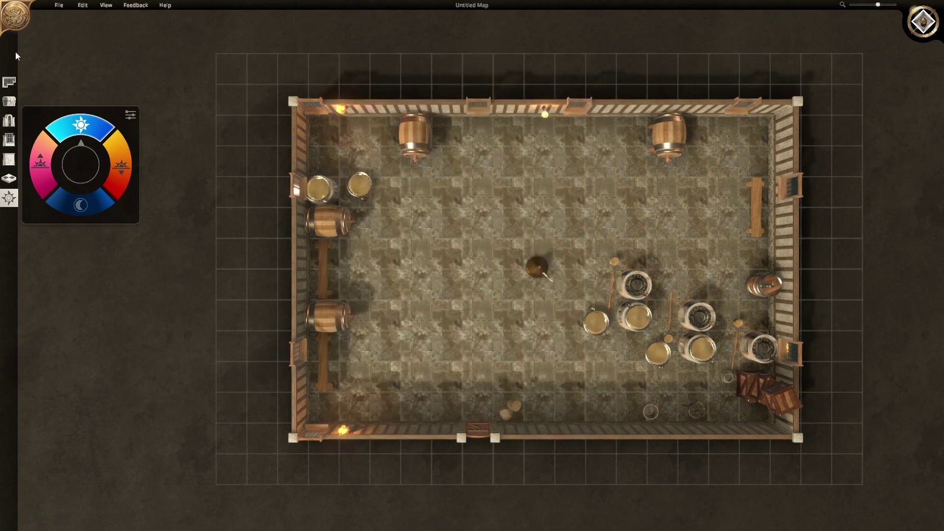
{"action": "left_click", "coordinate": [57, 6]}
{"action": "mouse_move", "coordinate": [83, 5]}
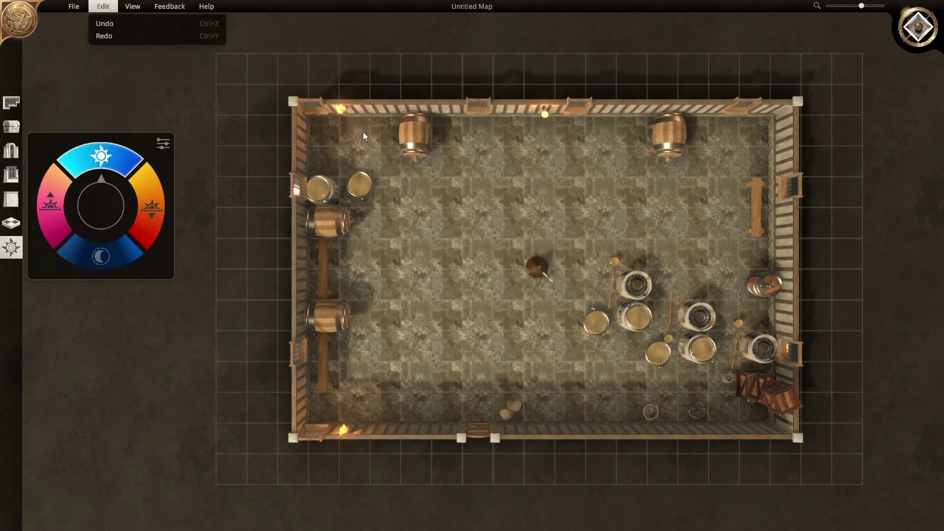
{"action": "left_click", "coordinate": [249, 161]}
Step: Open the Redeem Code dialog to view its activation key field, and close it without entering a key
{"action": "left_click", "coordinate": [78, 6]}
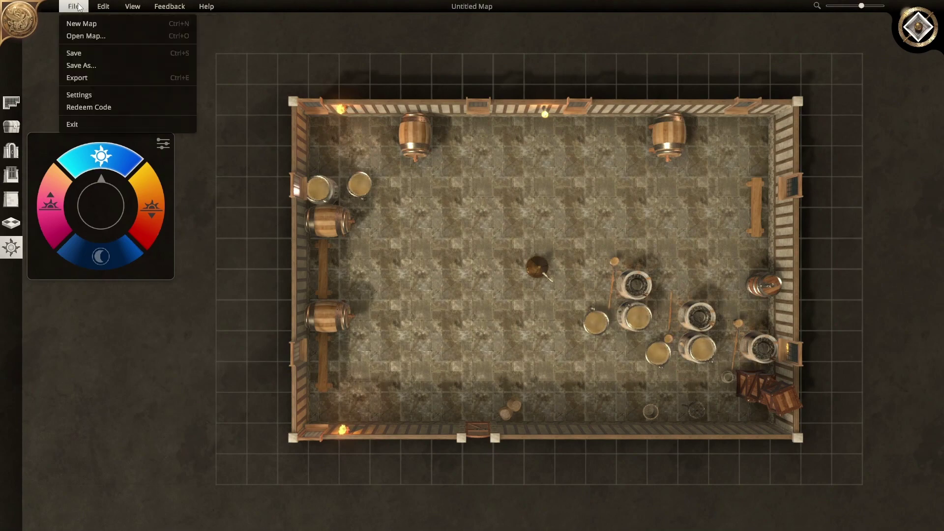
{"action": "left_click", "coordinate": [88, 107]}
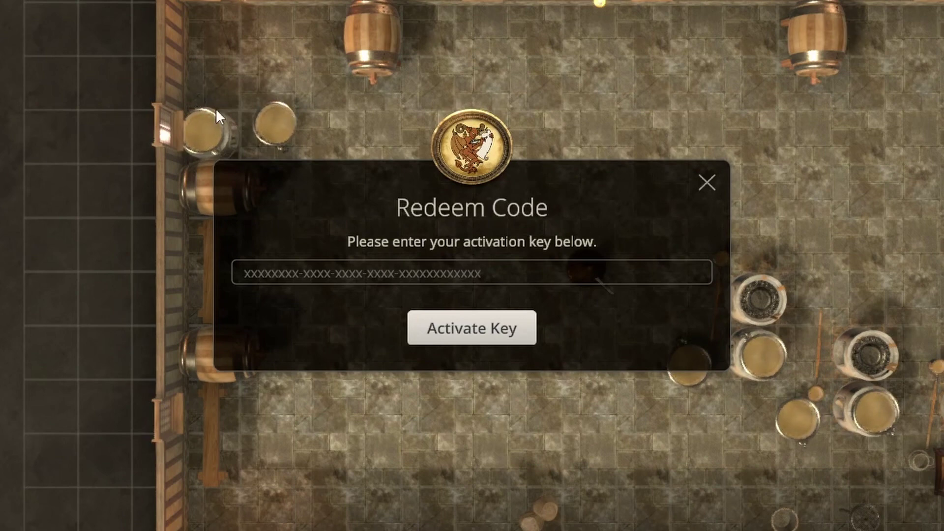
{"action": "left_click", "coordinate": [267, 271]}
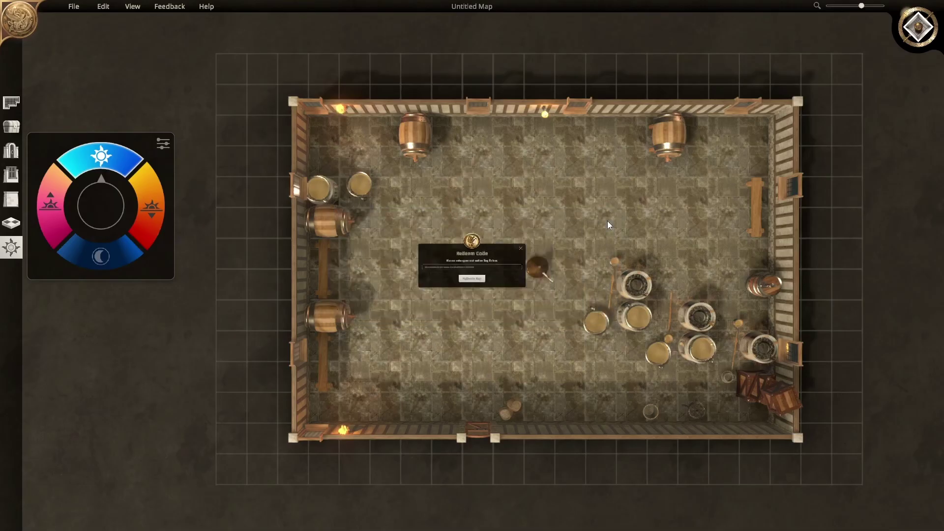
{"action": "left_click", "coordinate": [521, 249]}
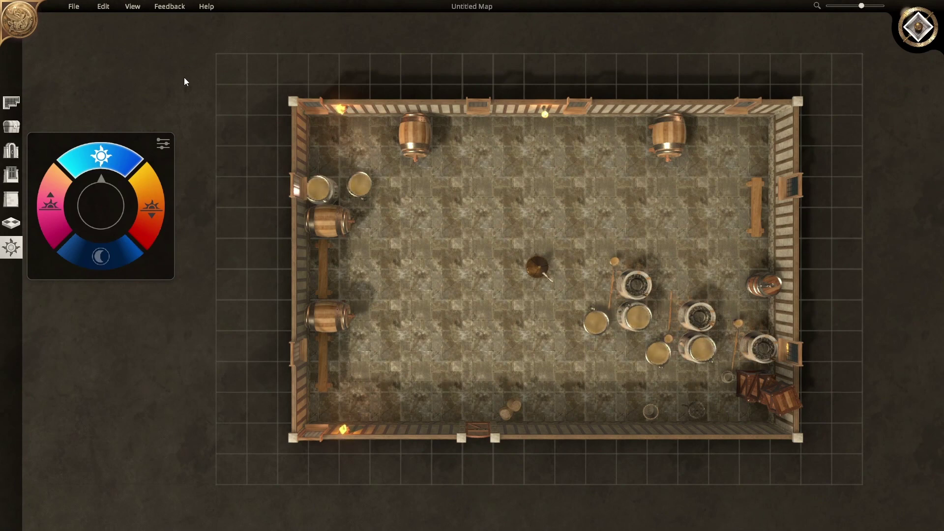
Step: Open the bug report form to review its fields, and close it without submitting
{"action": "left_click", "coordinate": [100, 6]}
{"action": "key", "text": "alt+Return"}
{"action": "left_click", "coordinate": [176, 10]}
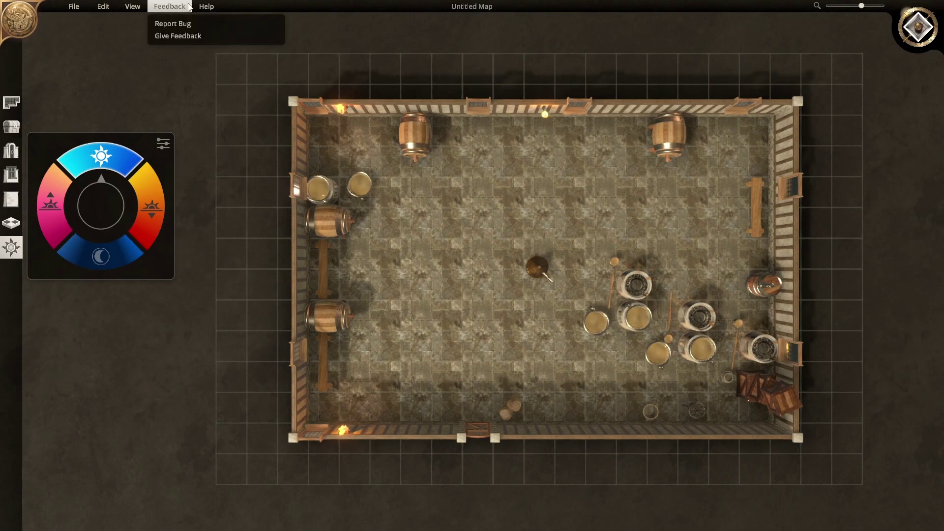
{"action": "left_click", "coordinate": [173, 25]}
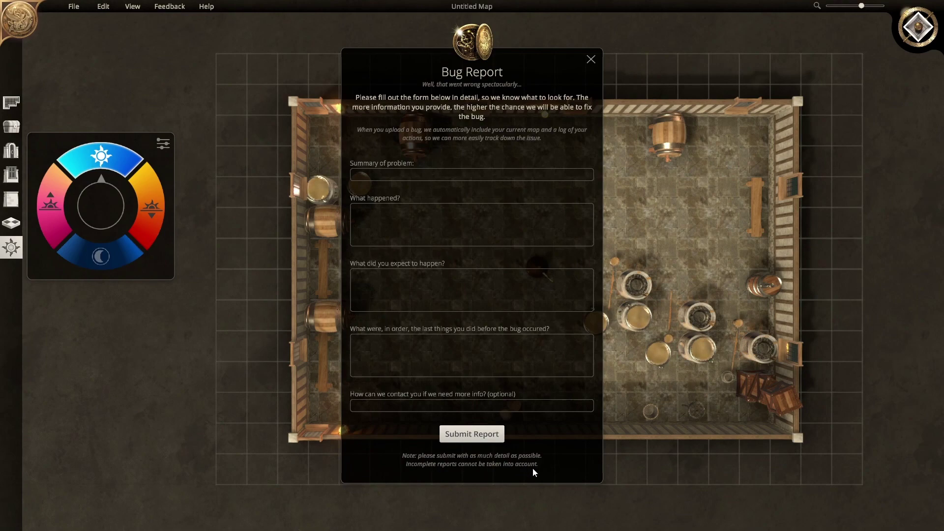
{"action": "left_click", "coordinate": [590, 59]}
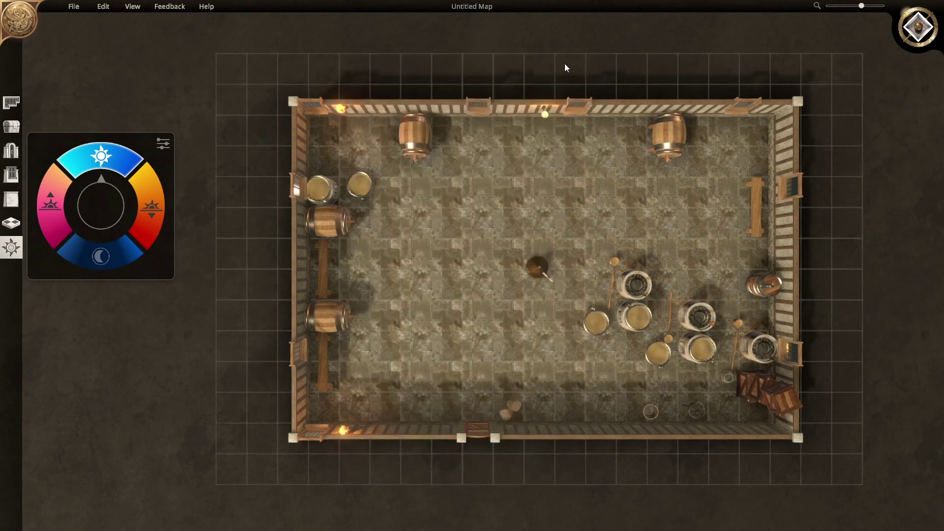
Step: View the Give Feedback dialog with its Discord invitation, and close it
{"action": "left_click", "coordinate": [170, 7]}
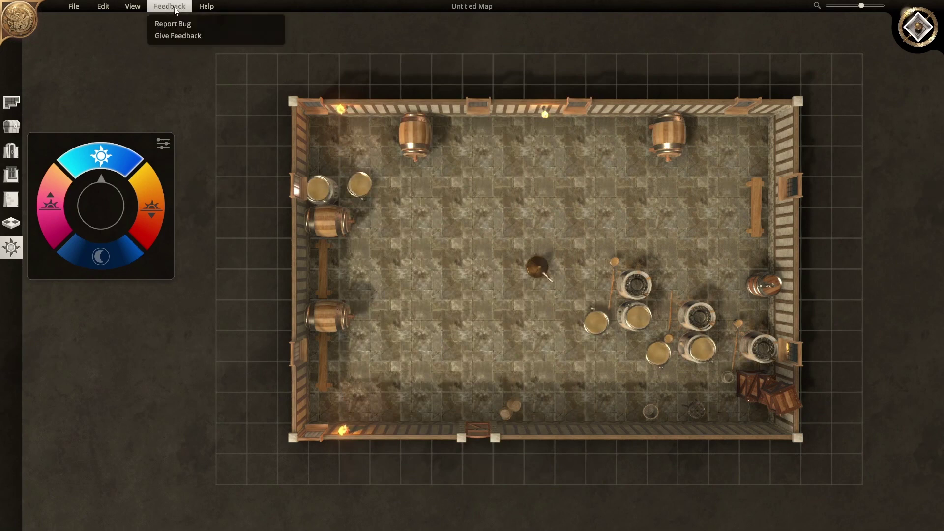
{"action": "left_click", "coordinate": [175, 36]}
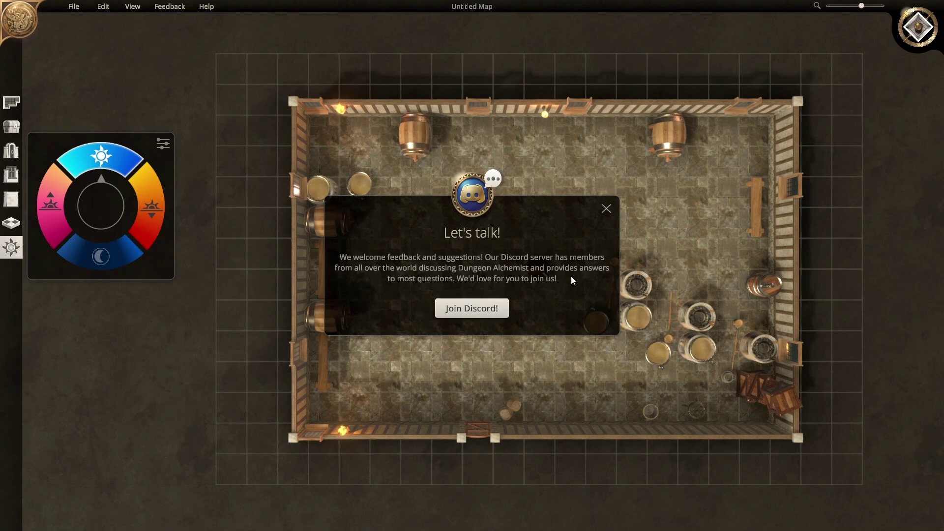
{"action": "left_click", "coordinate": [607, 209]}
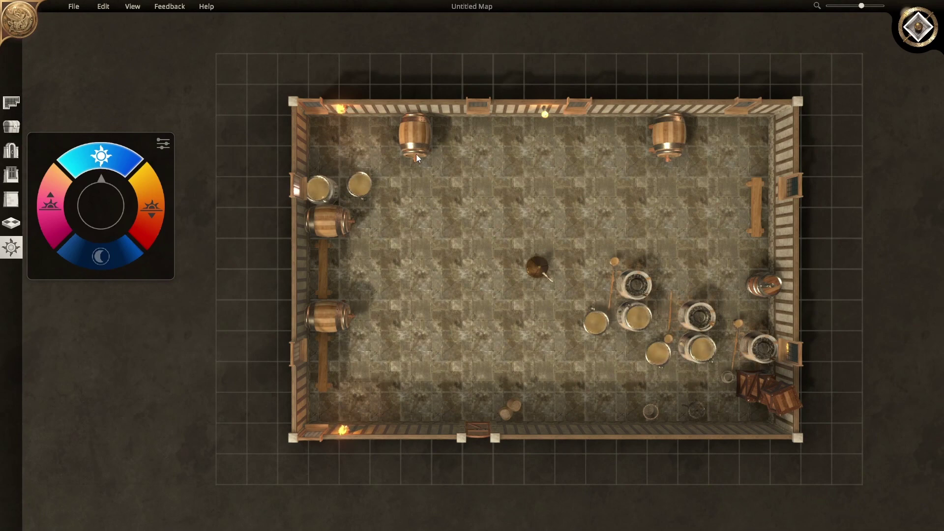
Step: View and dismiss the help on how to draw a room, and open the patch notes
{"action": "left_click", "coordinate": [215, 9]}
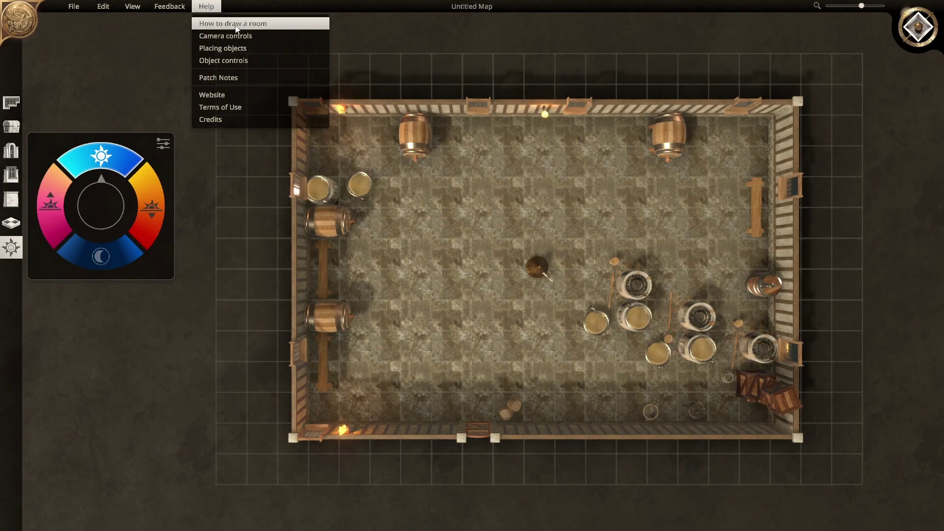
{"action": "left_click", "coordinate": [236, 29]}
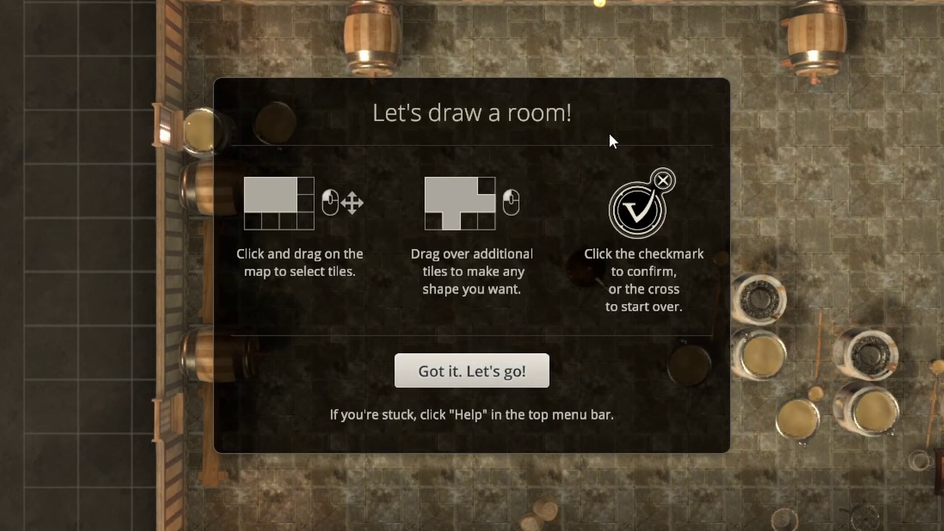
{"action": "left_click", "coordinate": [491, 374]}
{"action": "left_click", "coordinate": [214, 11]}
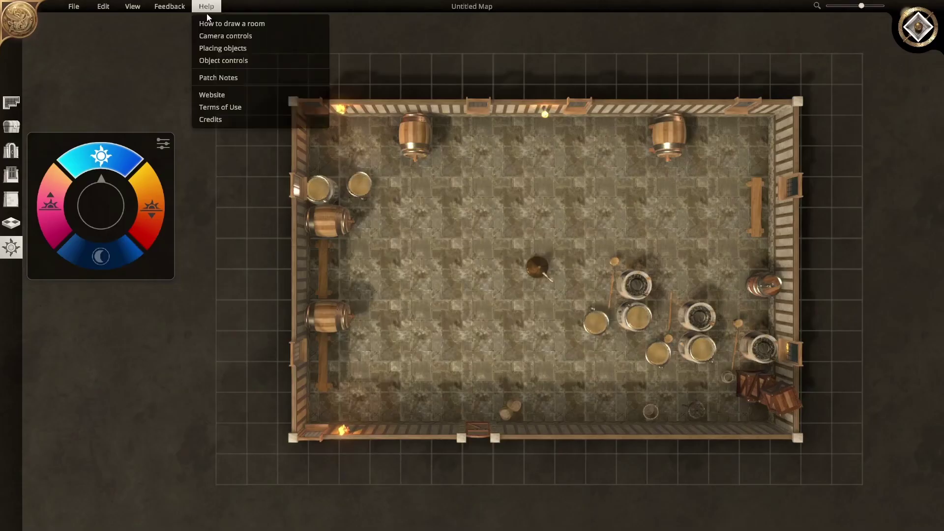
{"action": "left_click", "coordinate": [206, 78]}
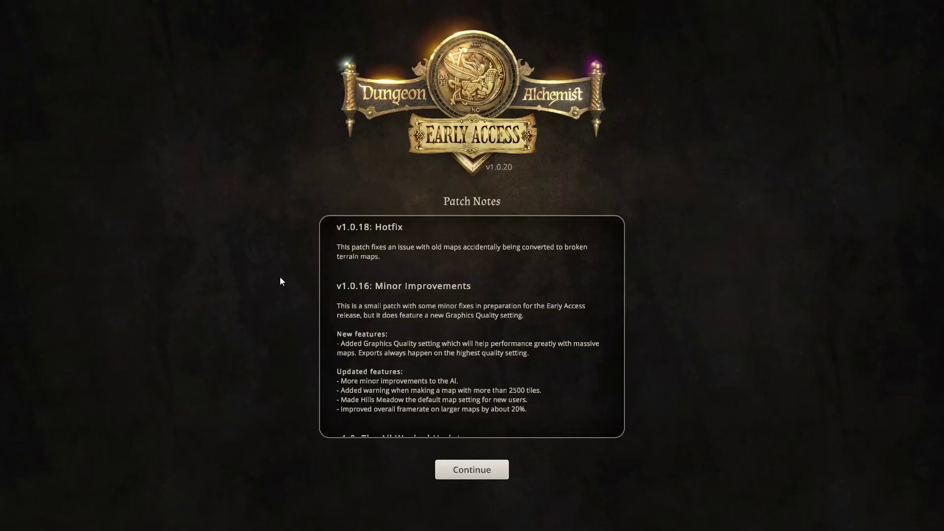
Step: Read through the patch notes of the earlier versions, return to their beginning, and close them
{"action": "scroll", "coordinate": [495, 309], "scroll_direction": "down", "scroll_amount": 8}
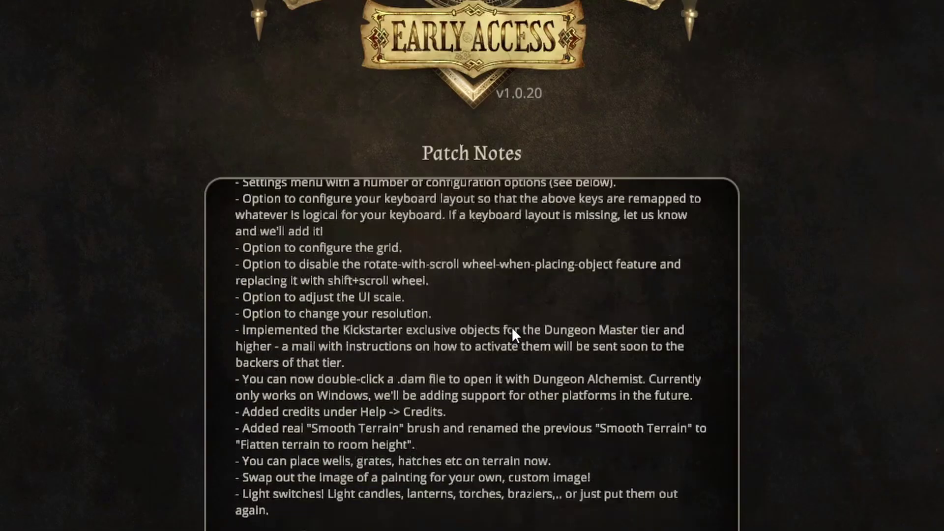
{"action": "scroll", "coordinate": [513, 330], "scroll_direction": "down", "scroll_amount": 4}
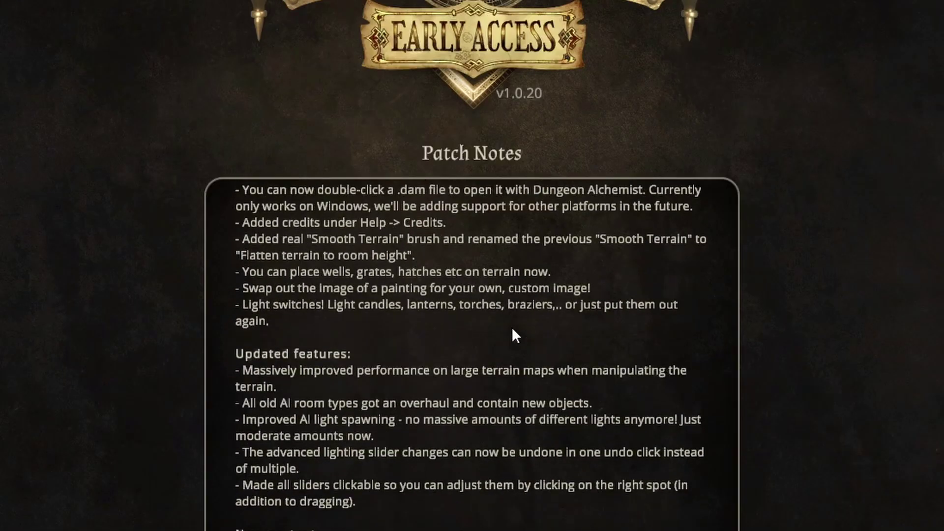
{"action": "scroll", "coordinate": [513, 326], "scroll_direction": "up", "scroll_amount": 9}
{"action": "scroll", "coordinate": [515, 320], "scroll_direction": "up", "scroll_amount": 5}
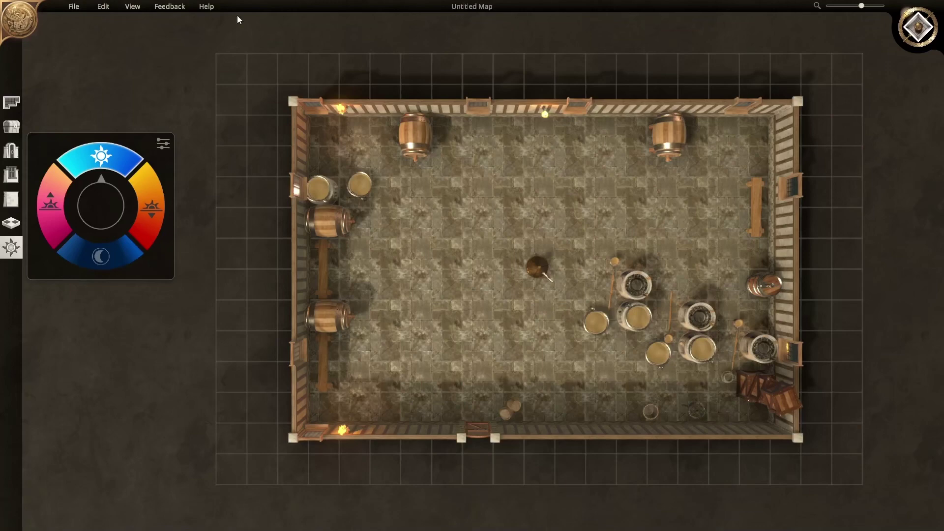
Step: Open the Terms of Use web page from the help options, maximize the browser window, and skim the whole page
{"action": "left_click", "coordinate": [208, 7]}
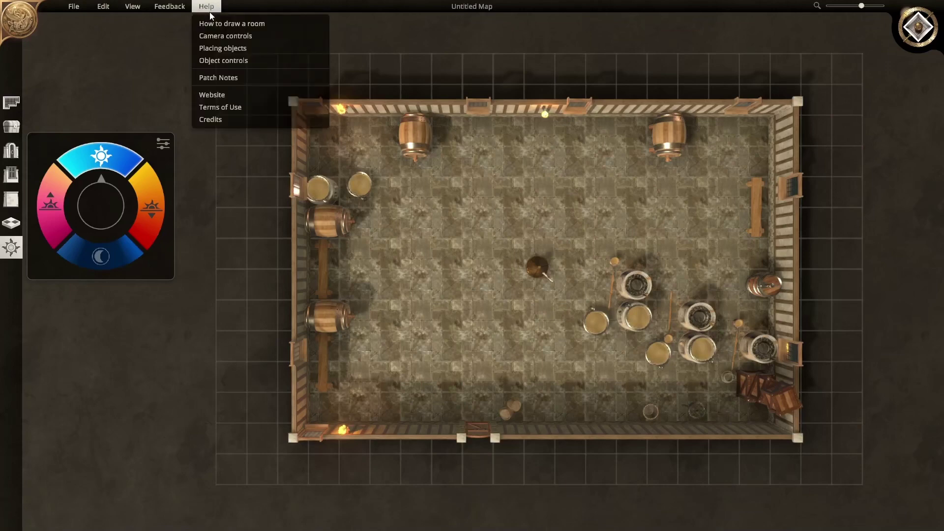
{"action": "left_click", "coordinate": [226, 107]}
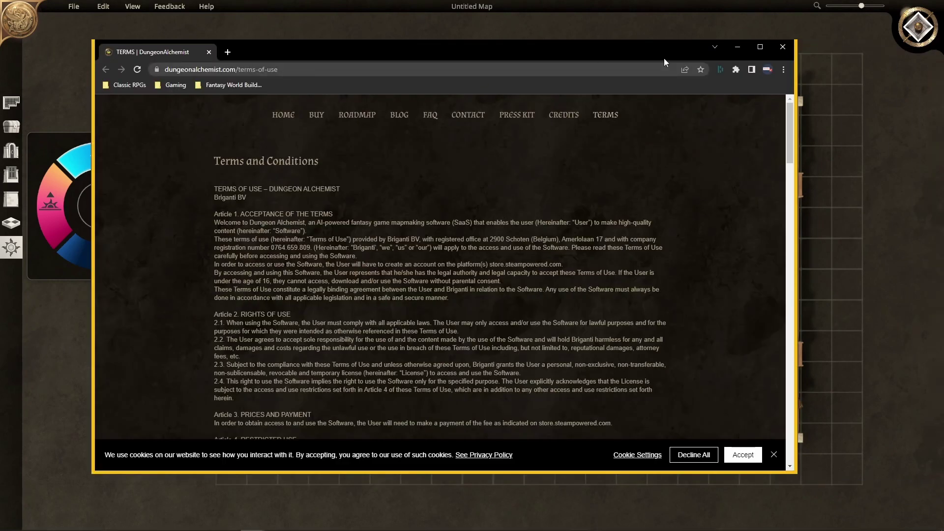
{"action": "left_click", "coordinate": [760, 47]}
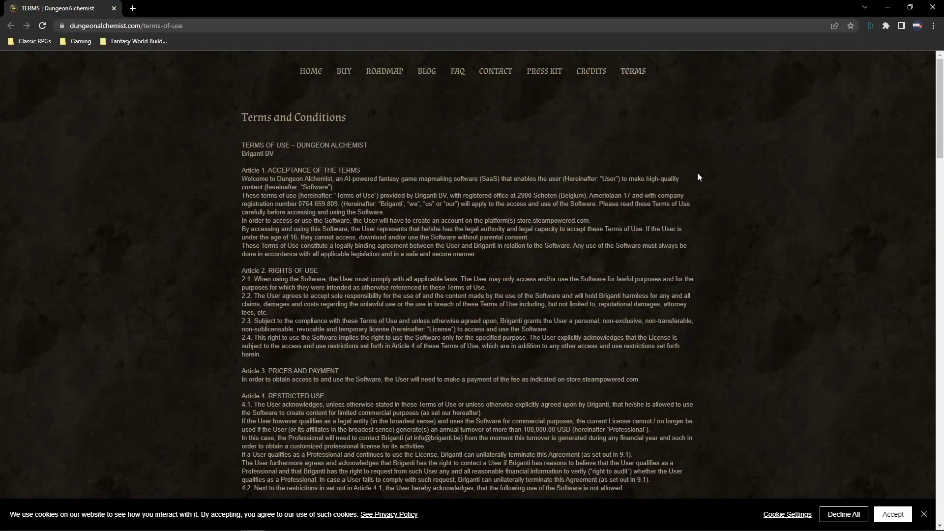
{"action": "scroll", "coordinate": [697, 177], "scroll_direction": "down", "scroll_amount": 20}
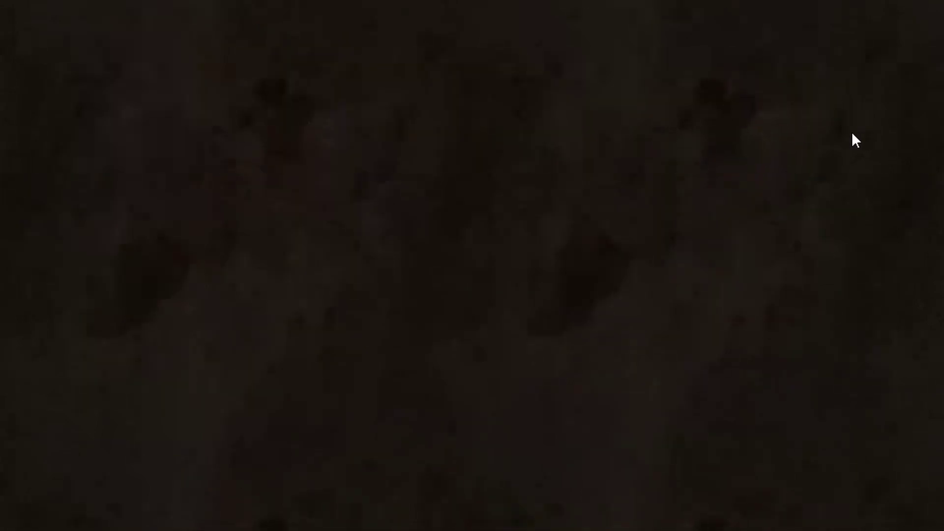
{"action": "scroll", "coordinate": [852, 134], "scroll_direction": "up", "scroll_amount": 20}
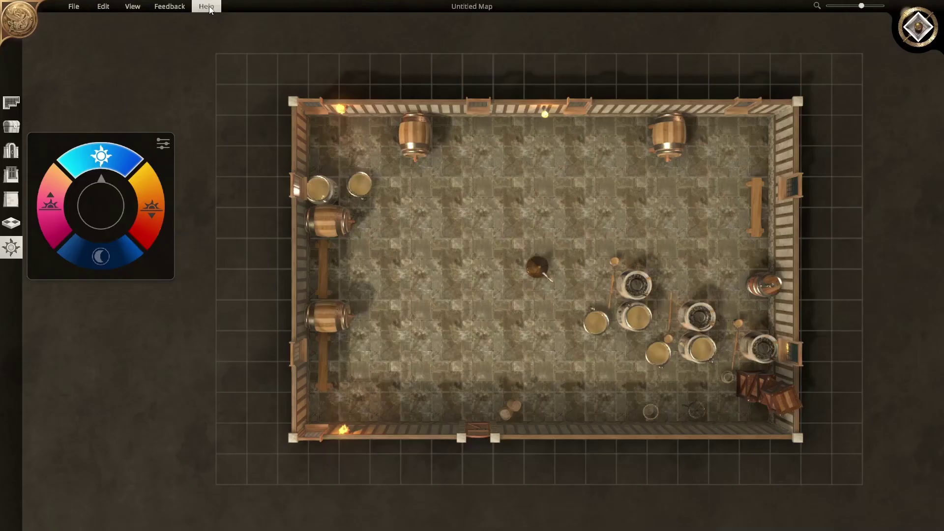
Step: Open the Credits web page from the help options, maximize the browser window, and look through the team and backer lists
{"action": "left_click", "coordinate": [207, 6]}
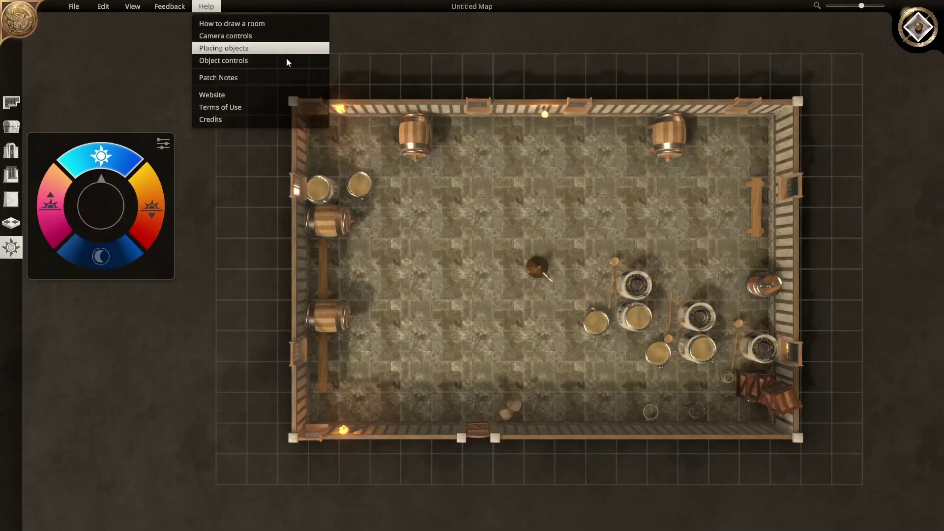
{"action": "left_click", "coordinate": [251, 119]}
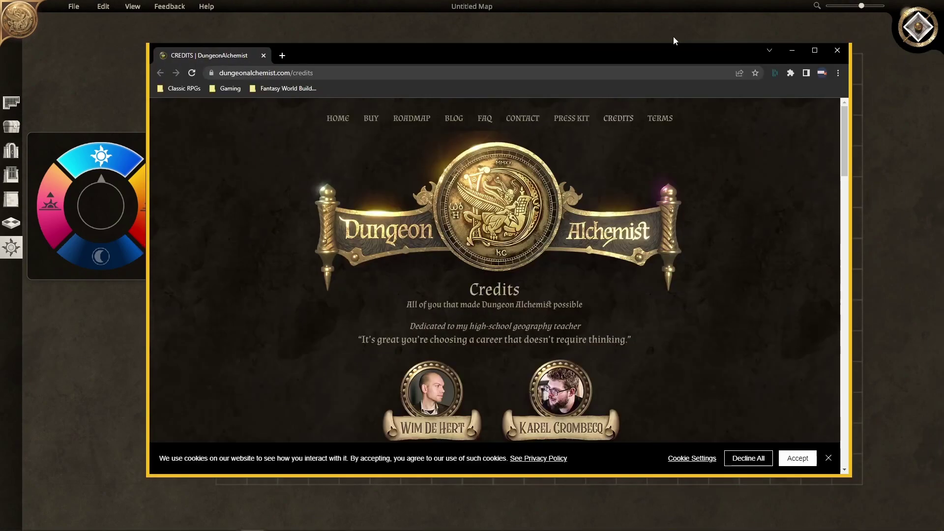
{"action": "left_click", "coordinate": [818, 48]}
{"action": "scroll", "coordinate": [593, 320], "scroll_direction": "down", "scroll_amount": 15}
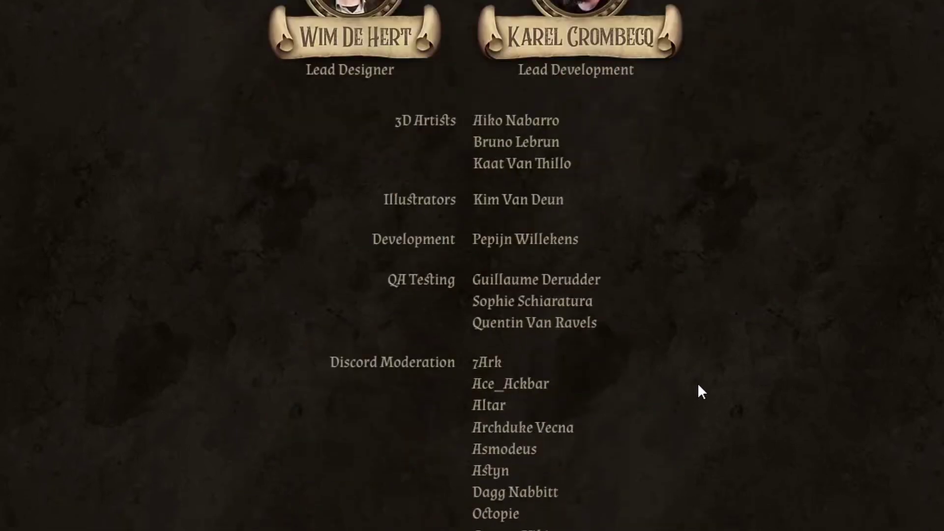
{"action": "scroll", "coordinate": [703, 391], "scroll_direction": "down", "scroll_amount": 20}
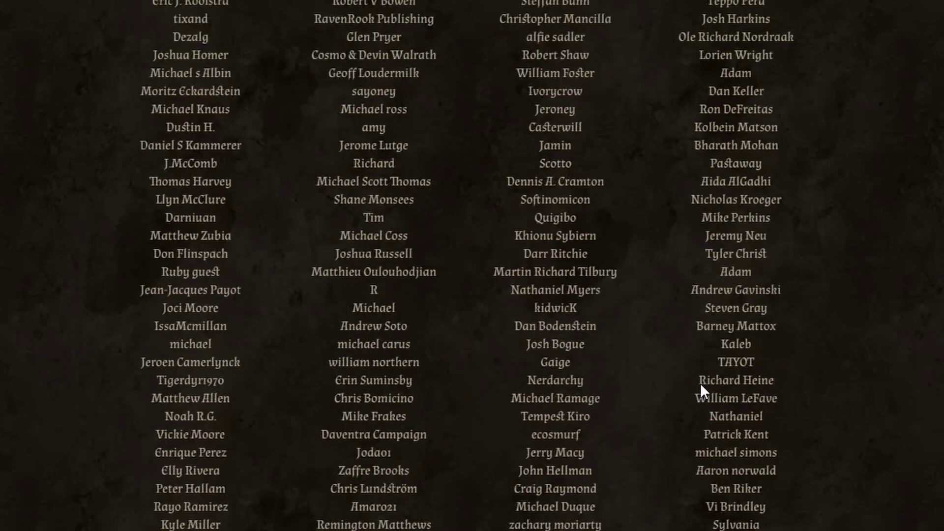